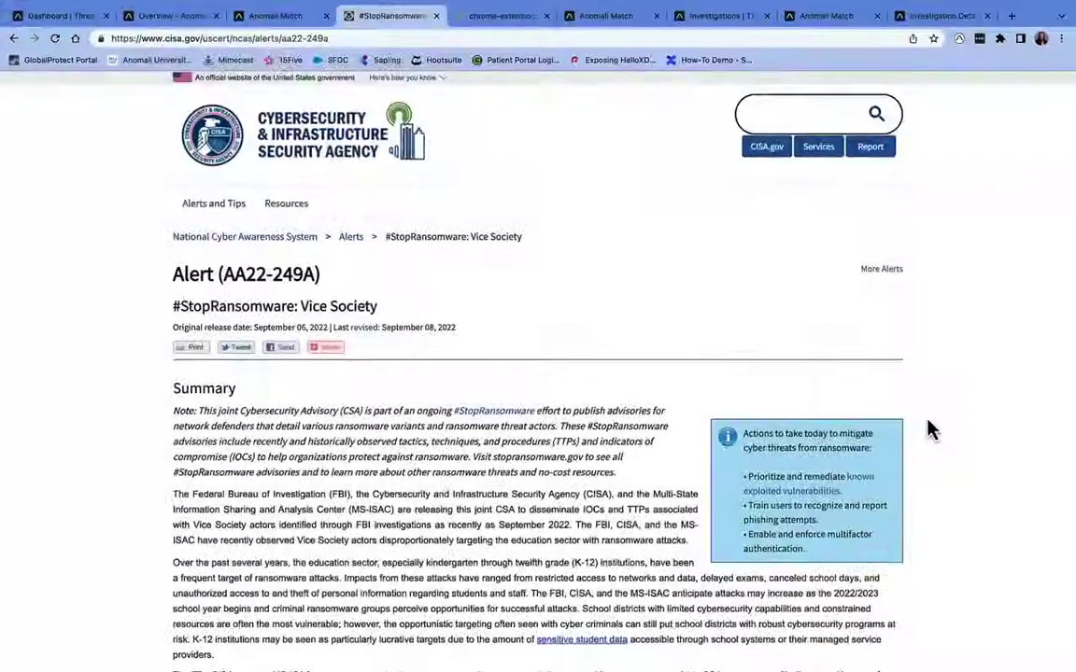
Scan the CISA #StopRansomware: Vice Society alert with Anomali Lens and review the full list of detected entities
scroll(929, 429, "down", 1)
scroll(929, 429, "down", 3)
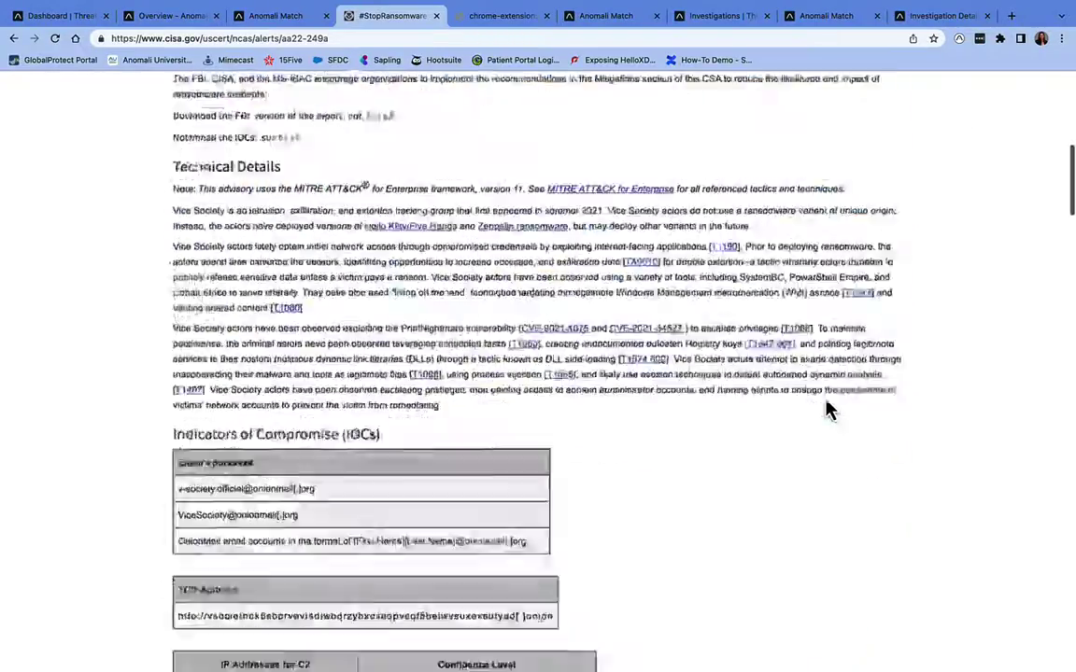
scroll(828, 411, "down", 15)
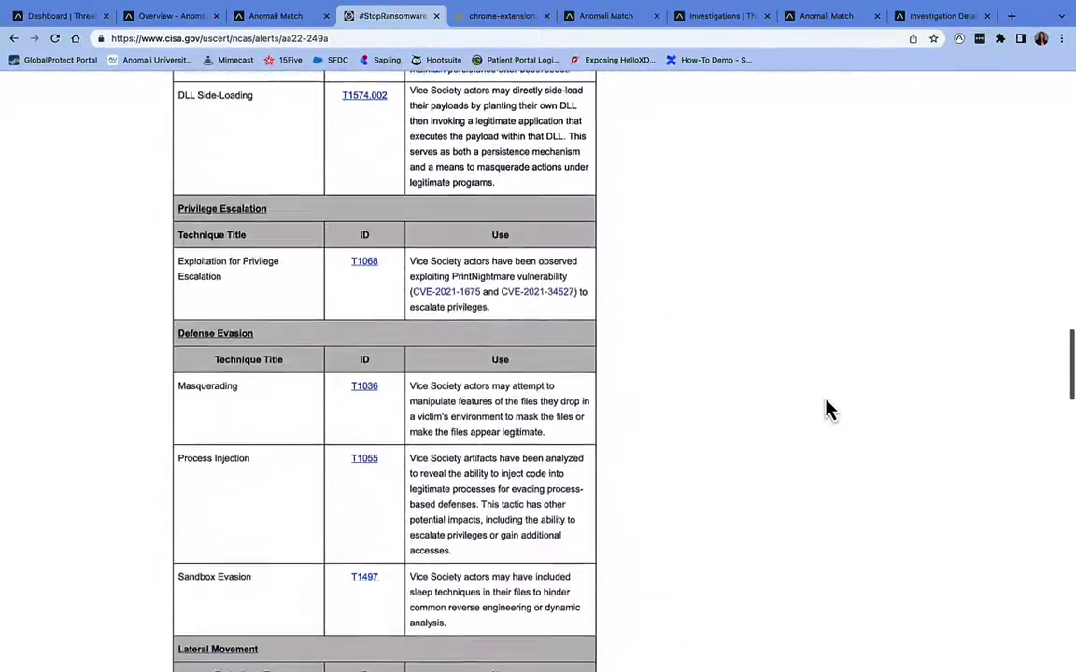
scroll(827, 411, "up", 20)
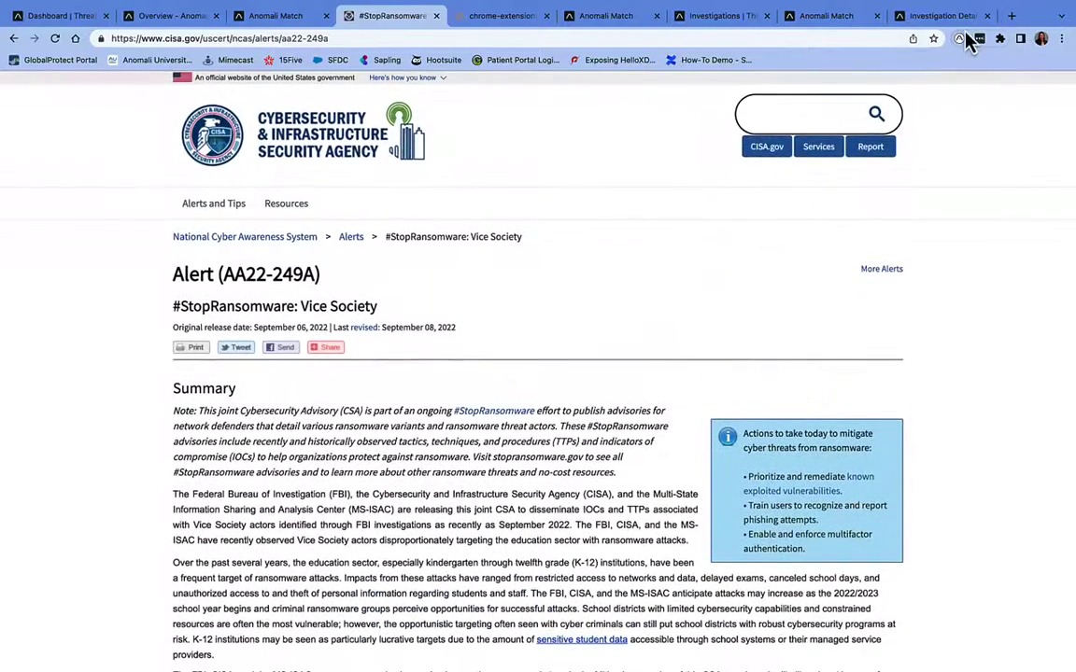
left_click(959, 38)
left_click(933, 174)
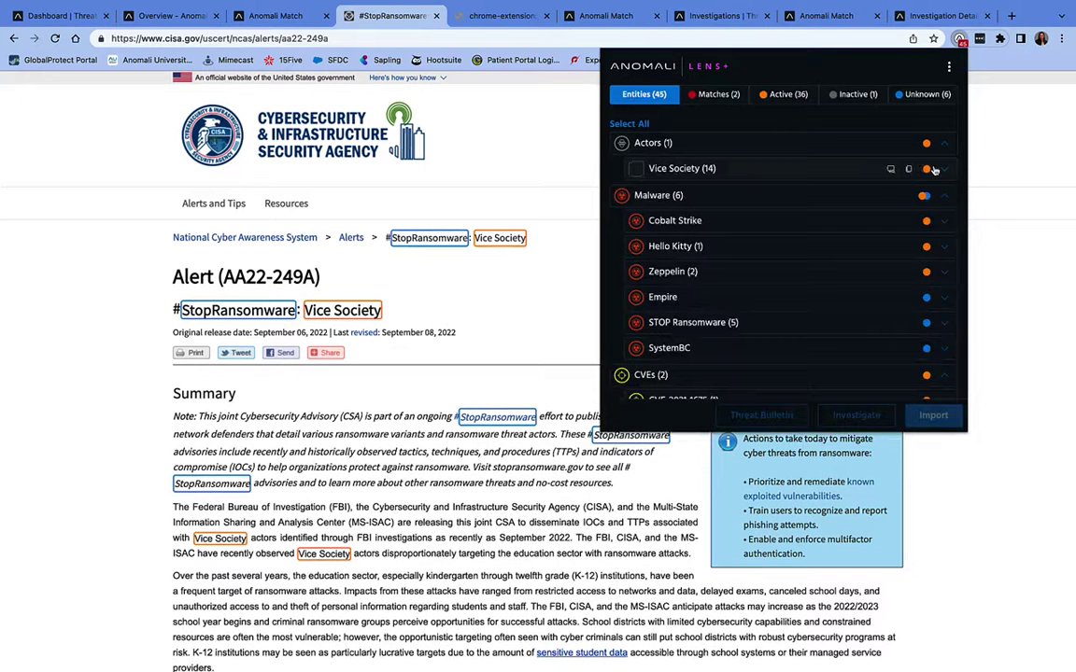
scroll(938, 245, "down", 10)
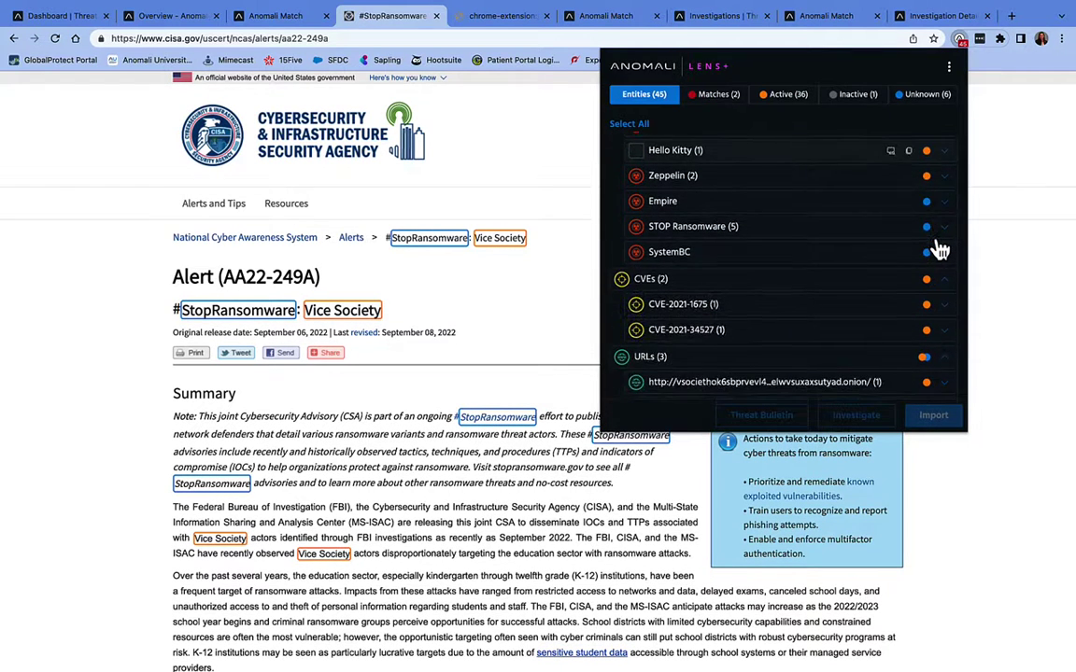
scroll(939, 248, "down", 5)
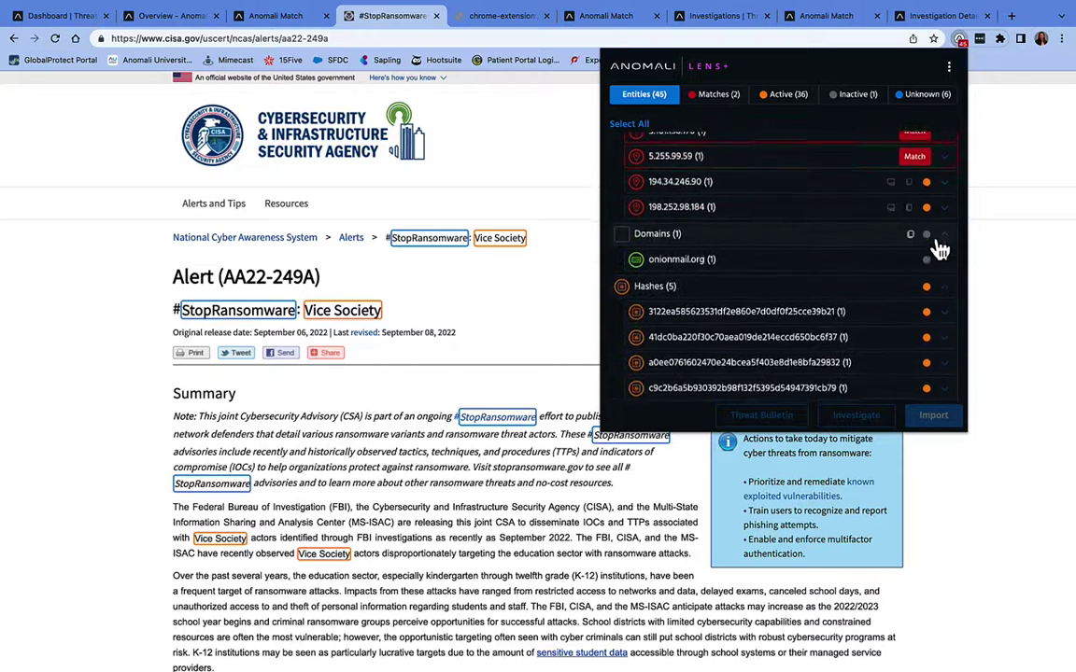
scroll(939, 248, "up", 15)
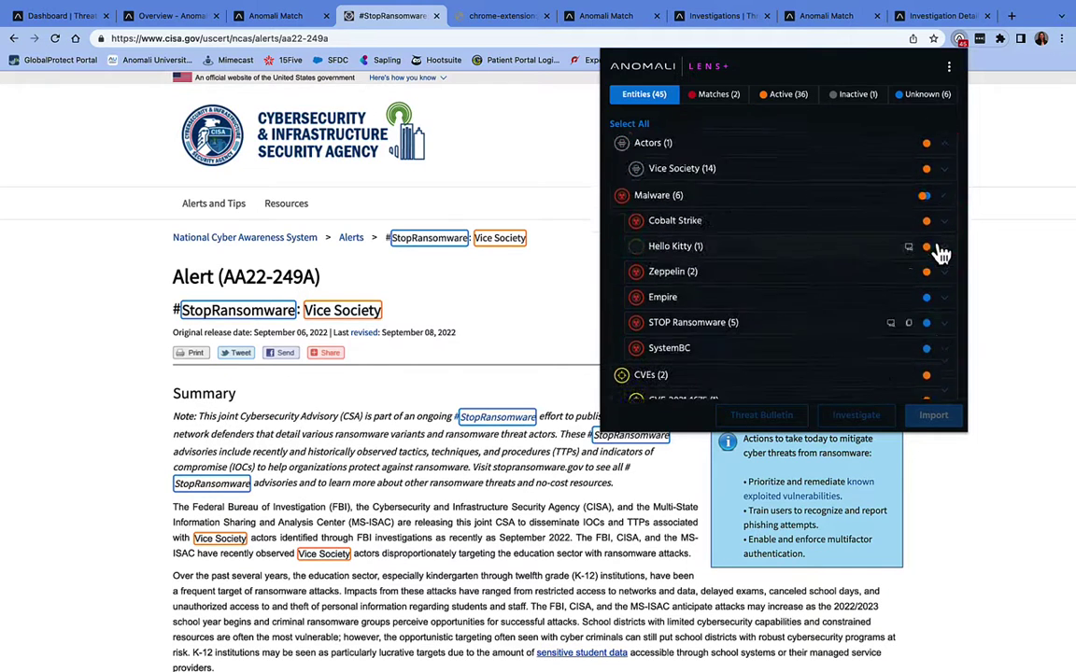
Review the active, inactive and unknown entities in Lens, and select all the unknown ones
left_click(783, 99)
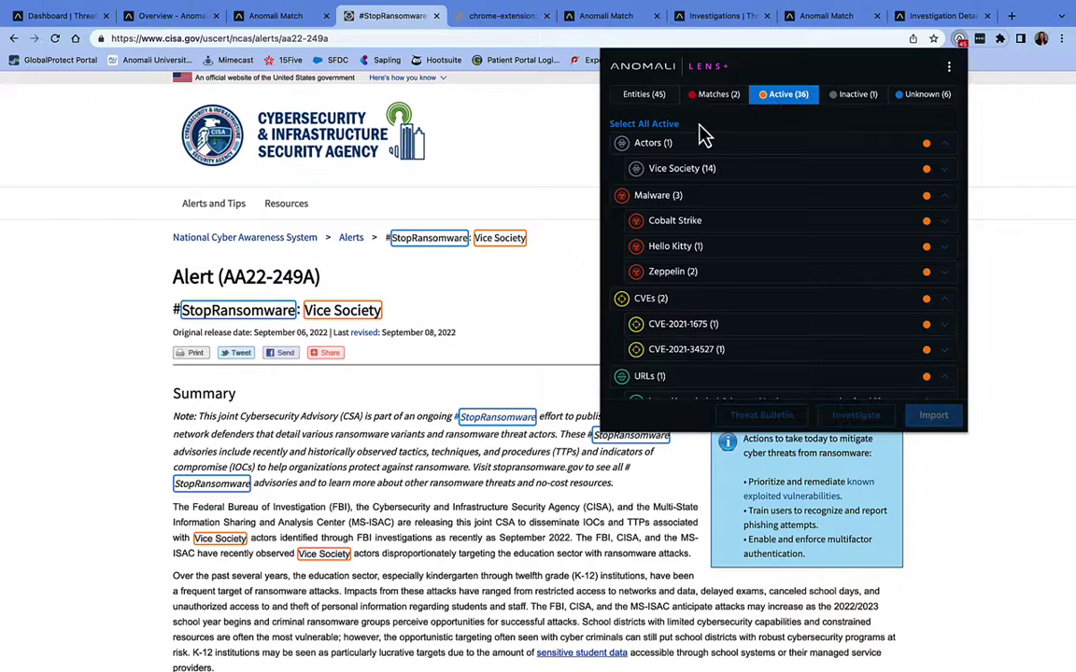
left_click(841, 99)
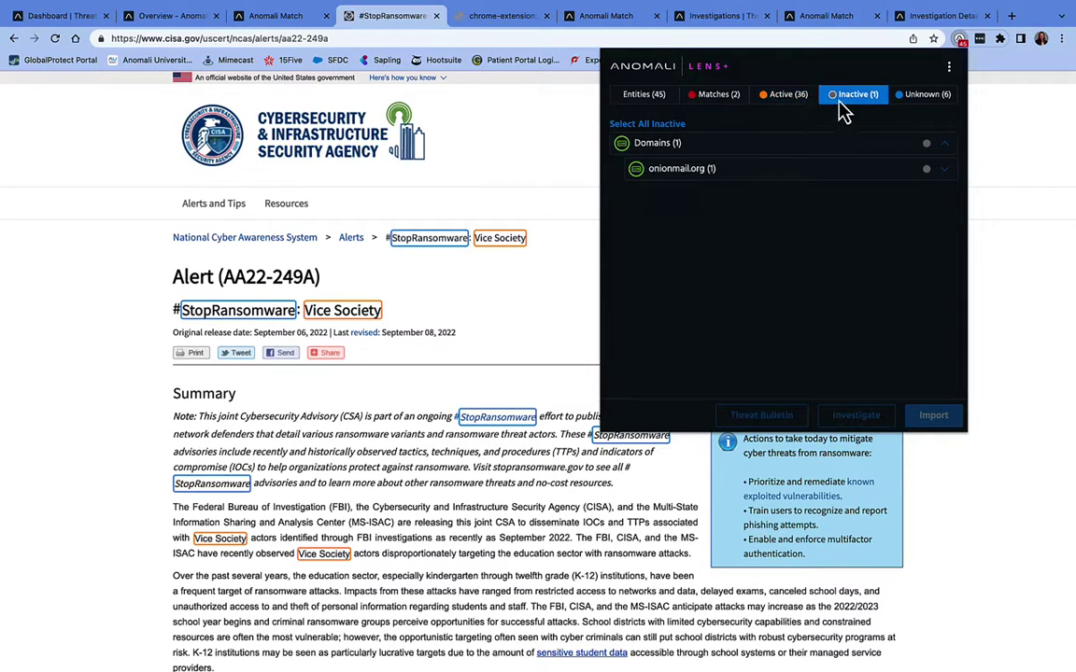
left_click(922, 97)
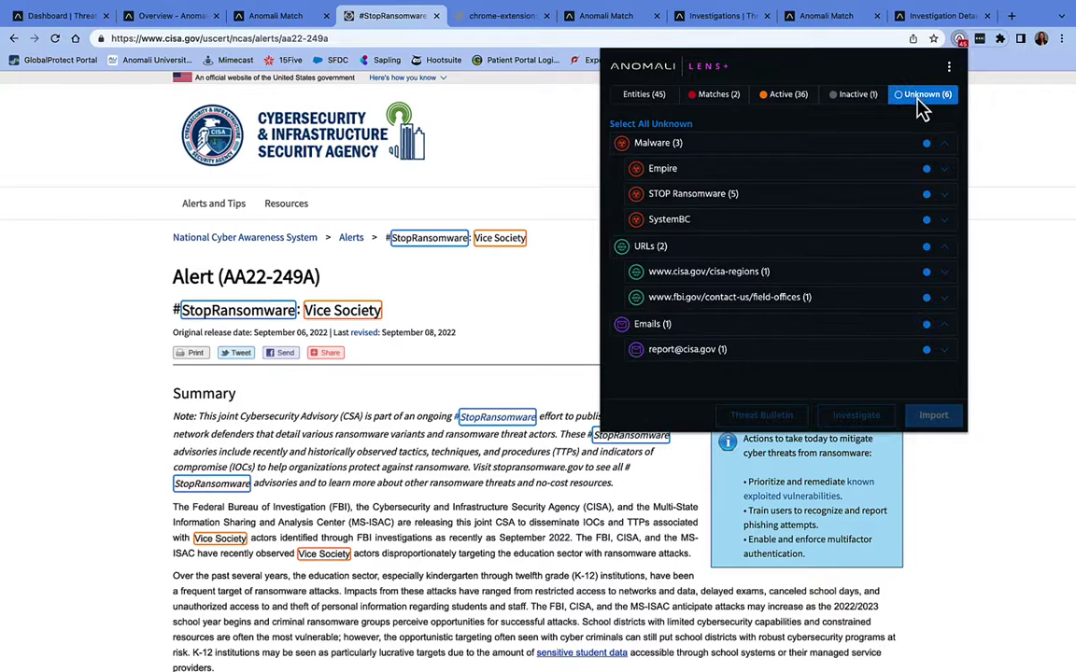
left_click(634, 128)
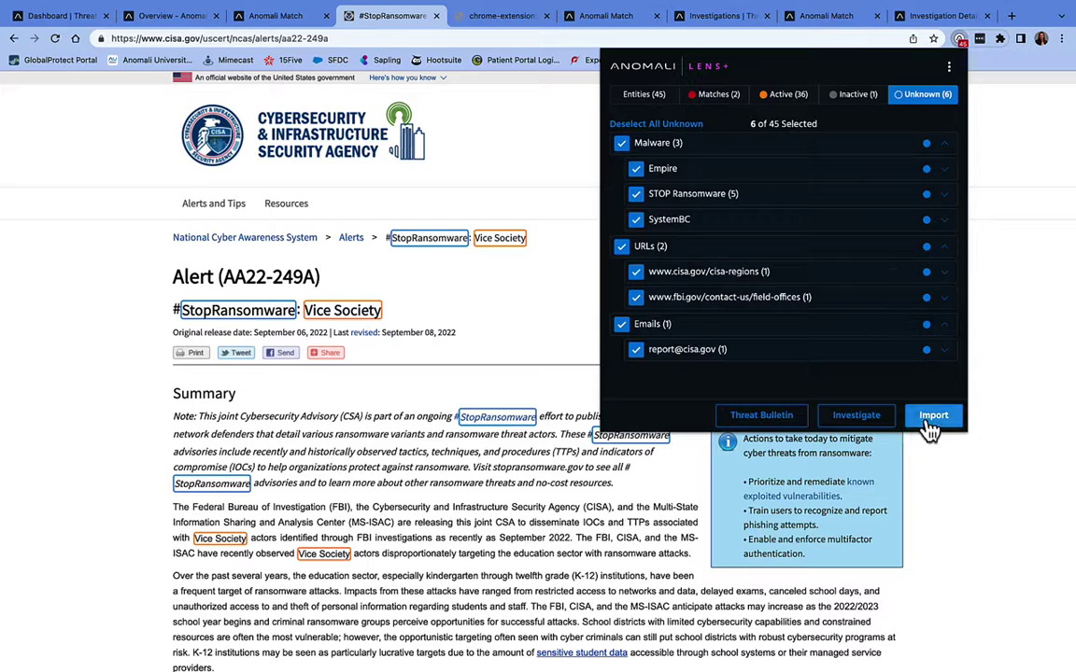
Inspect the matched IPs 5.161.136.176 and 5.255.99.59, and open the match events for 5.255.99.59
left_click(716, 100)
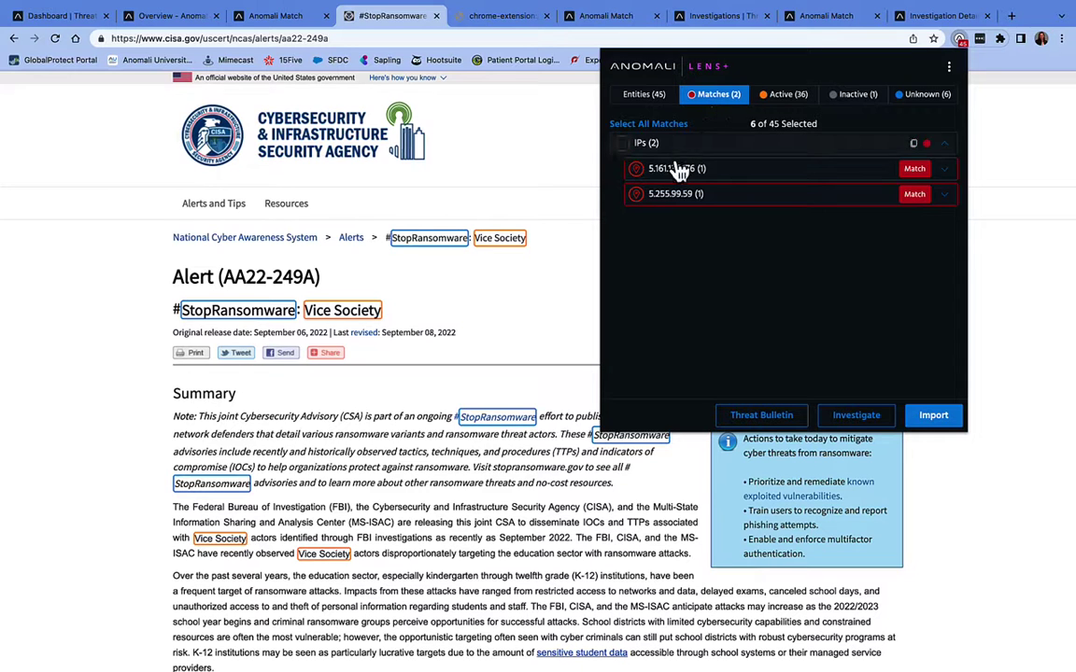
left_click(943, 178)
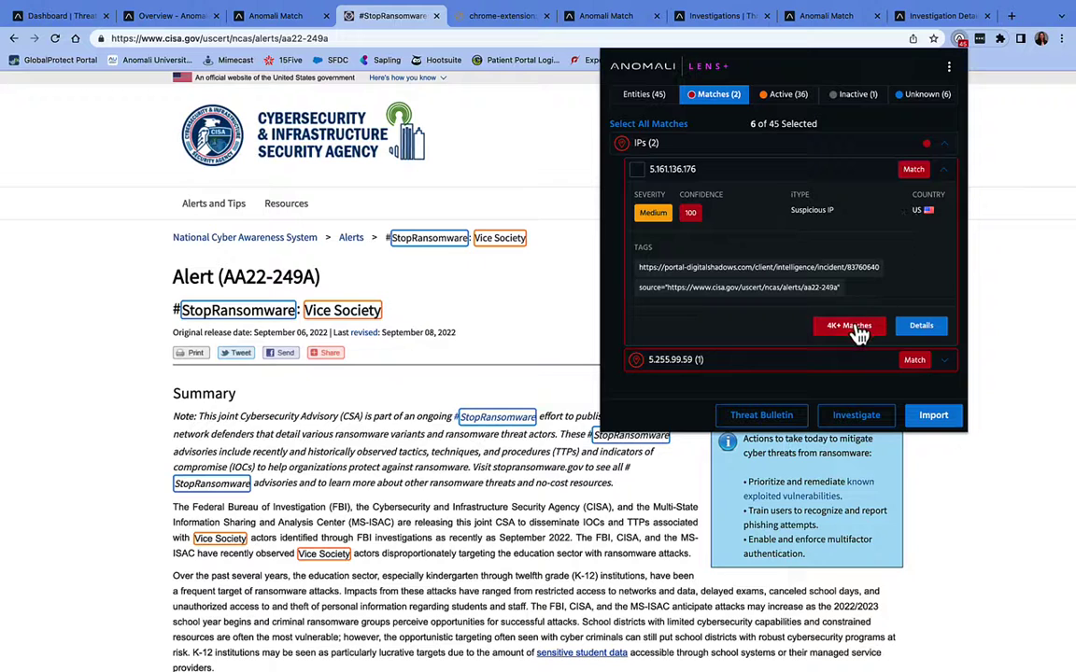
left_click(944, 171)
left_click(943, 197)
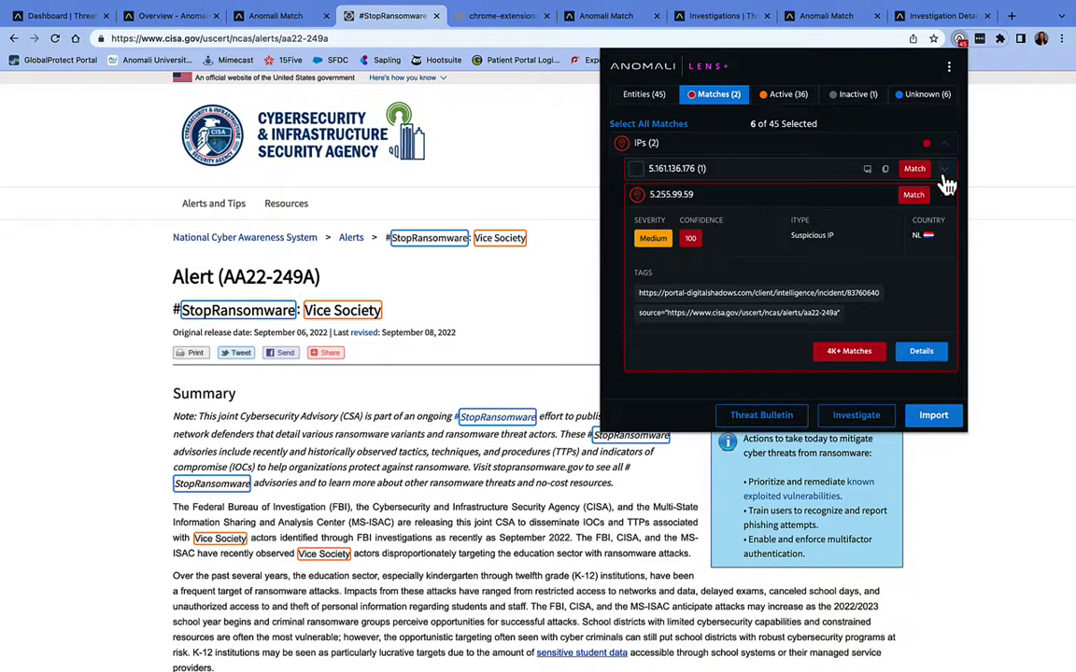
left_click(871, 351)
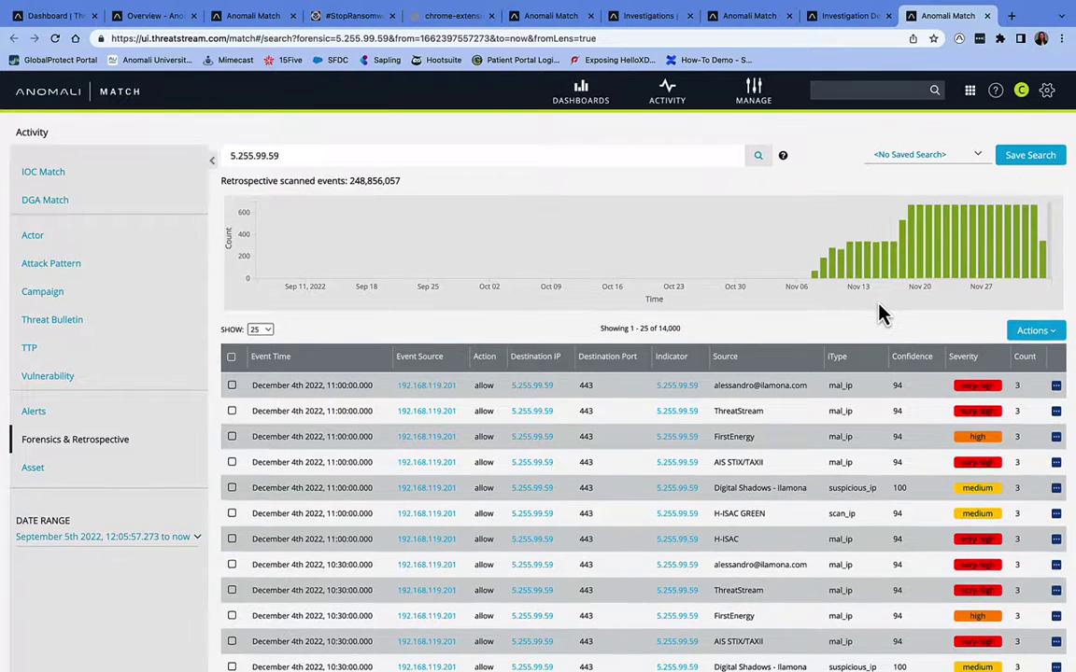
Check the event timeline, select the first event for 5.255.99.59, and open the indicator's details in ThreatStream
mouse_move(815, 289)
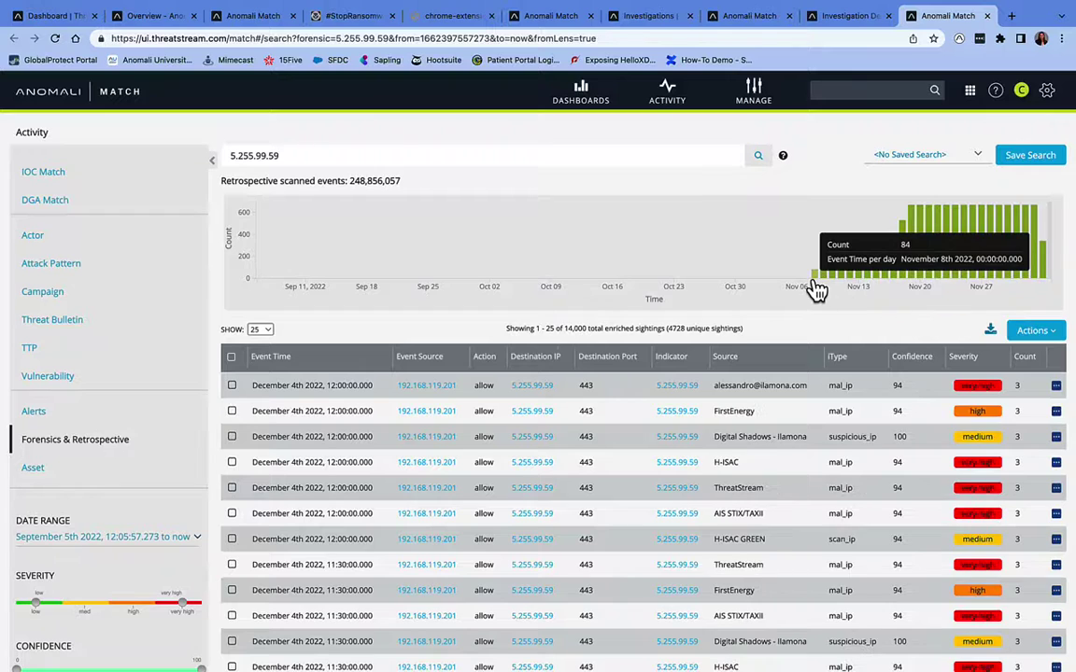
left_click(233, 388)
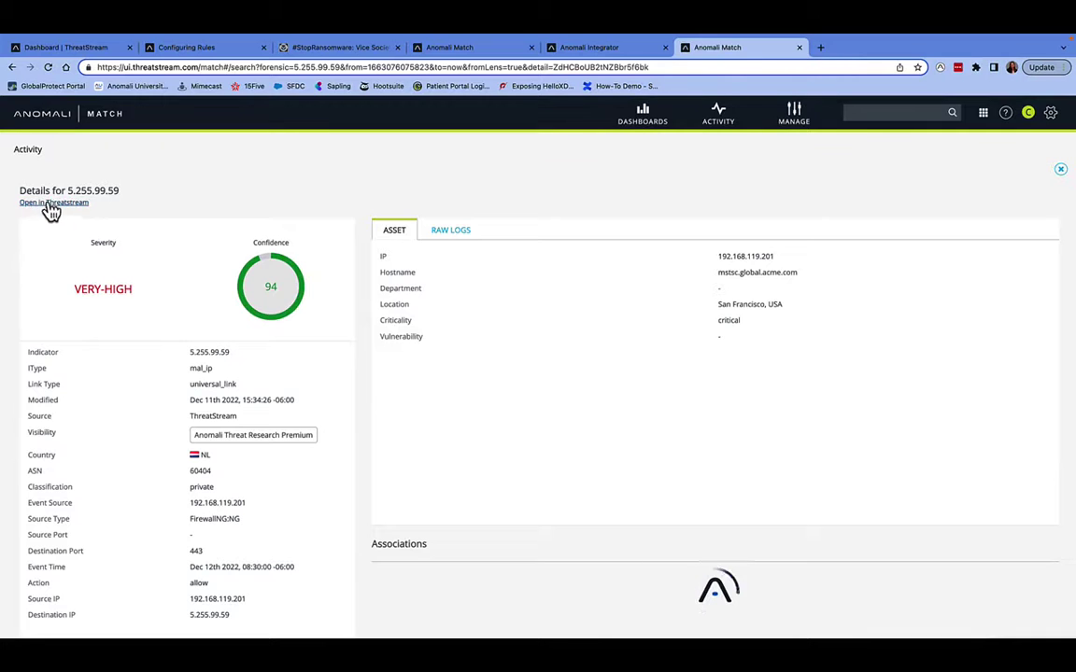
left_click(52, 203)
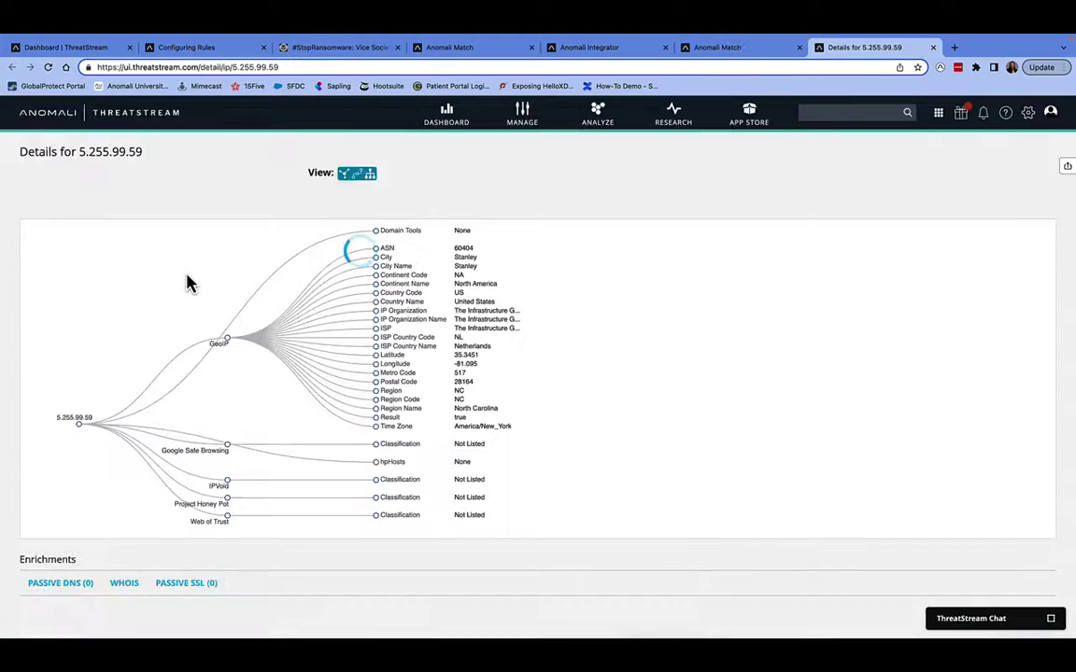
Add the tag send_to_firewall to the 5.255.99.59 indicator, save it, and switch to Anomali Integrator
scroll(209, 352, "down", 2)
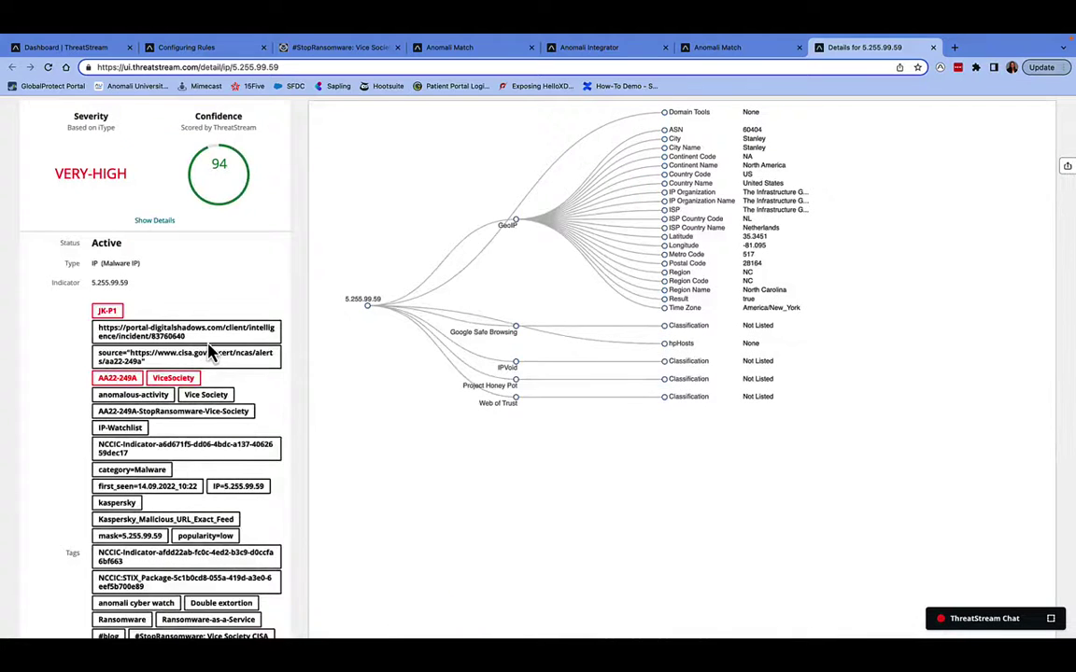
scroll(210, 352, "down", 5)
left_click(105, 360)
left_click(221, 370)
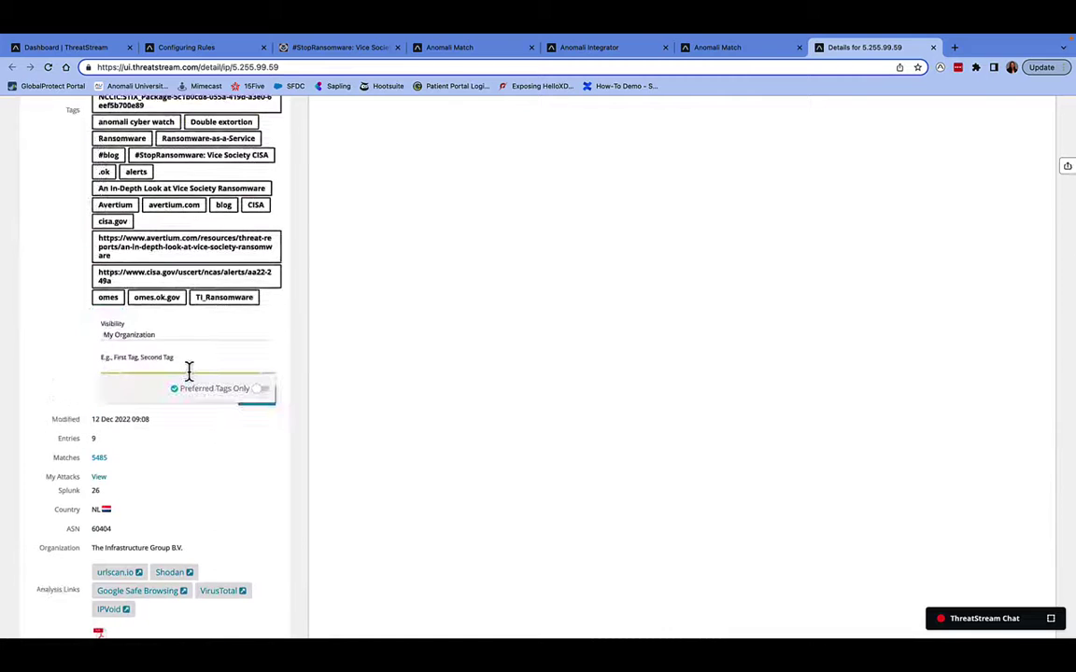
type("ser")
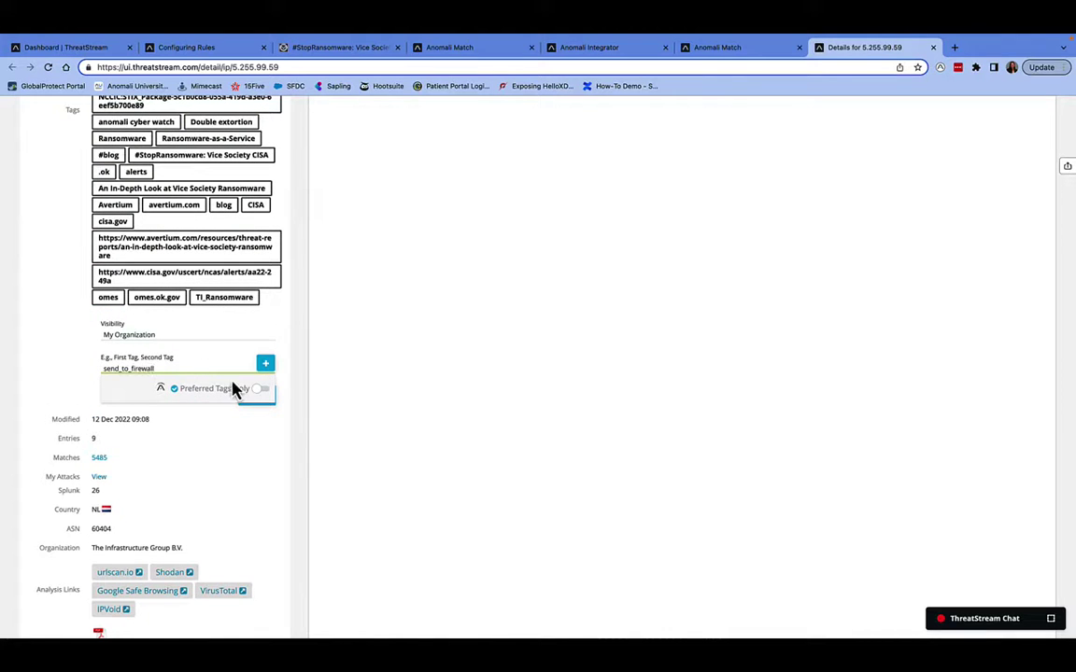
key("Return")
left_click(252, 394)
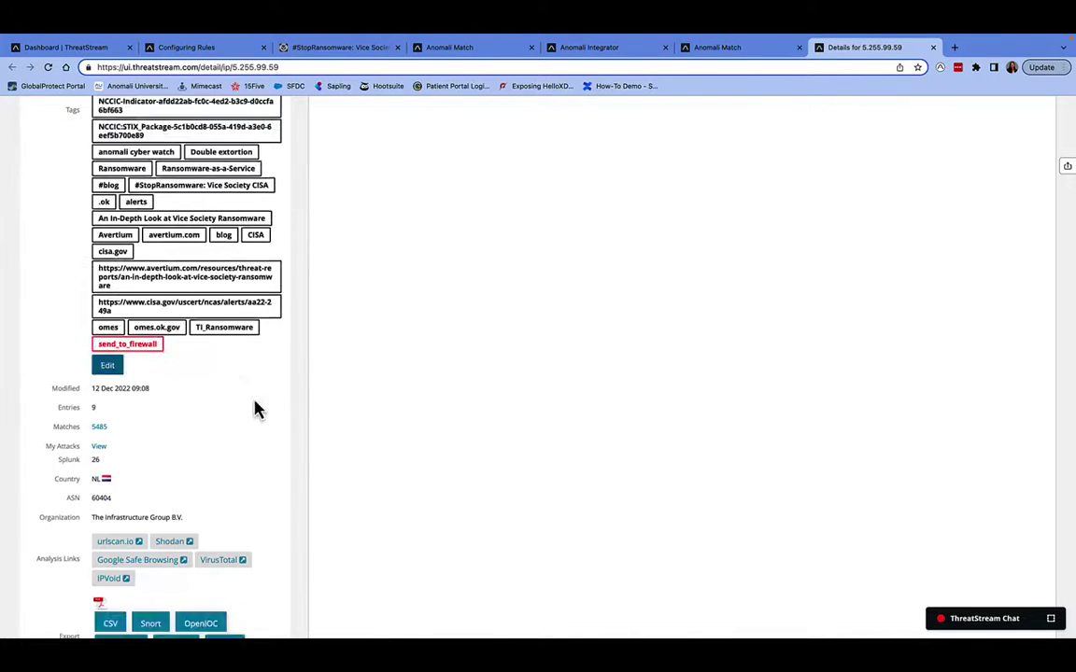
scroll(151, 363, "up", 10)
left_click(563, 54)
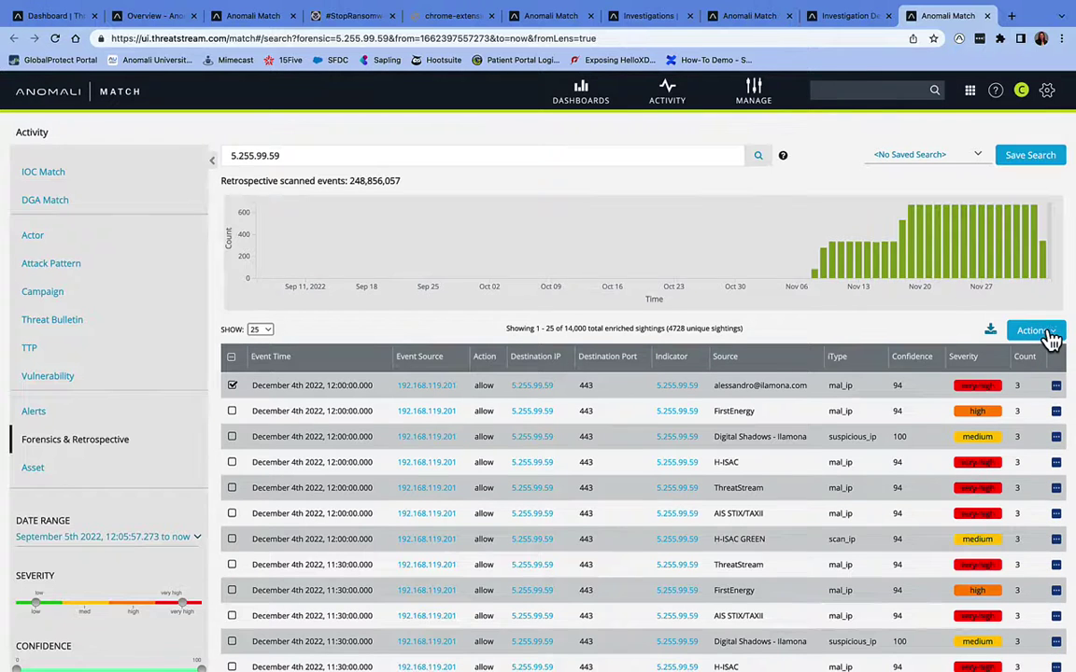
Create a ThreatStream investigation named CGS_ViceSociety from the selected event, assign it to the analyst's account, and open it
left_click(1053, 341)
left_click(1009, 379)
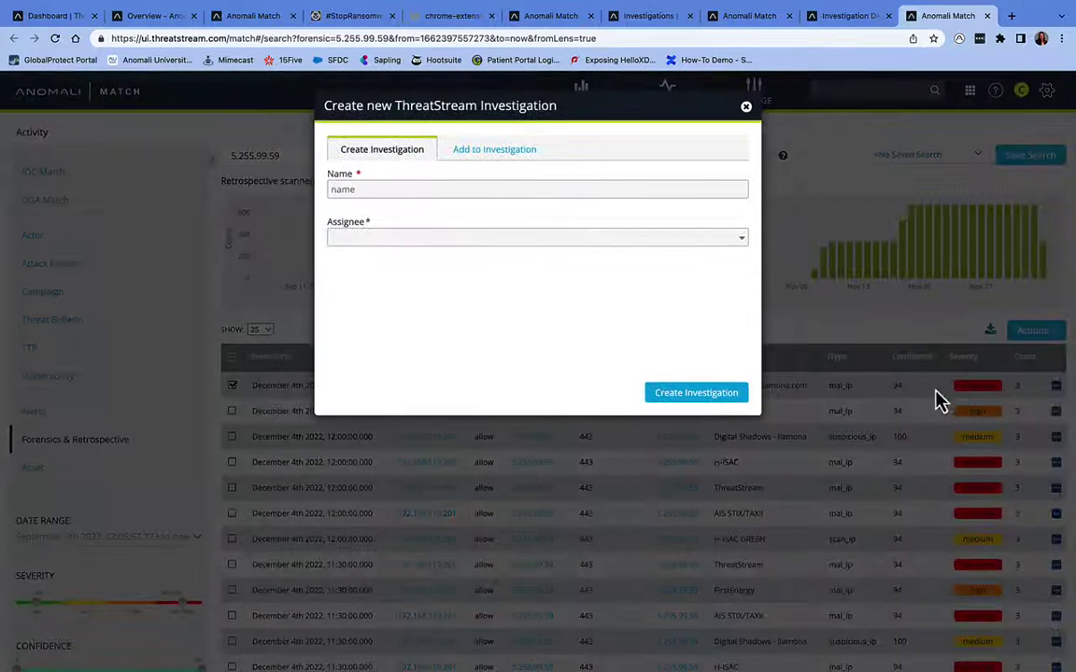
left_click(524, 191)
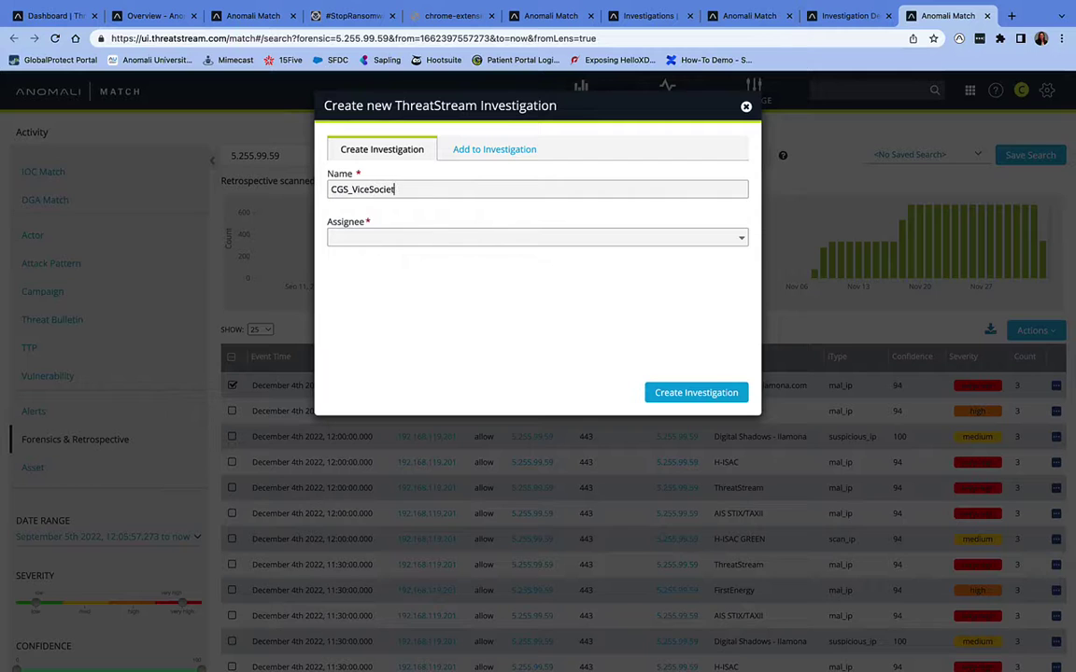
left_click(476, 235)
type("cin")
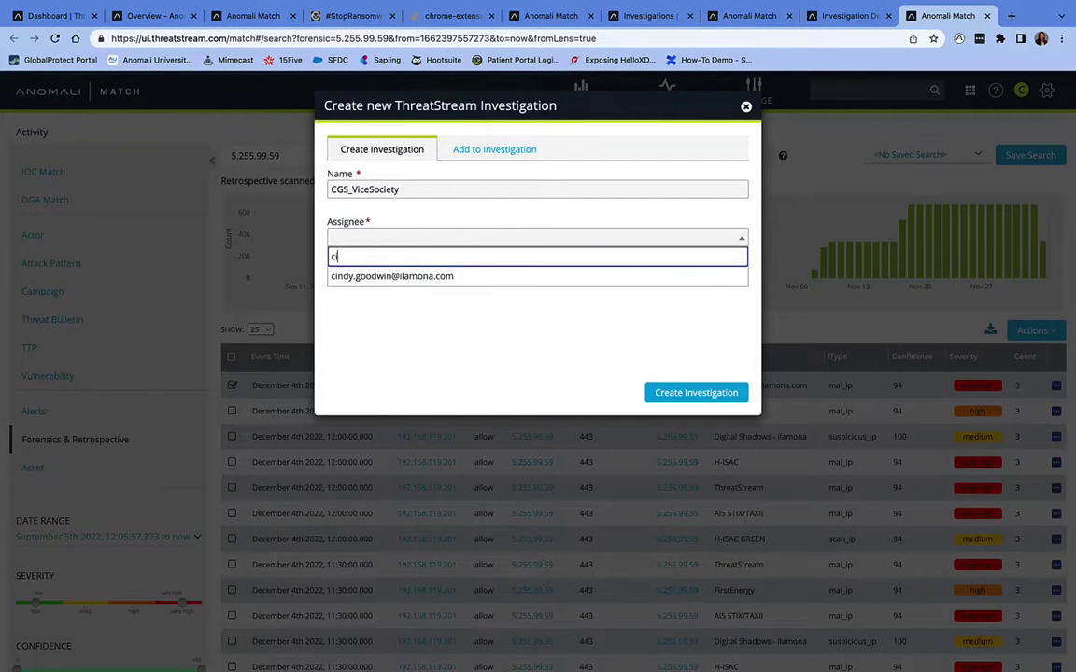
left_click(430, 276)
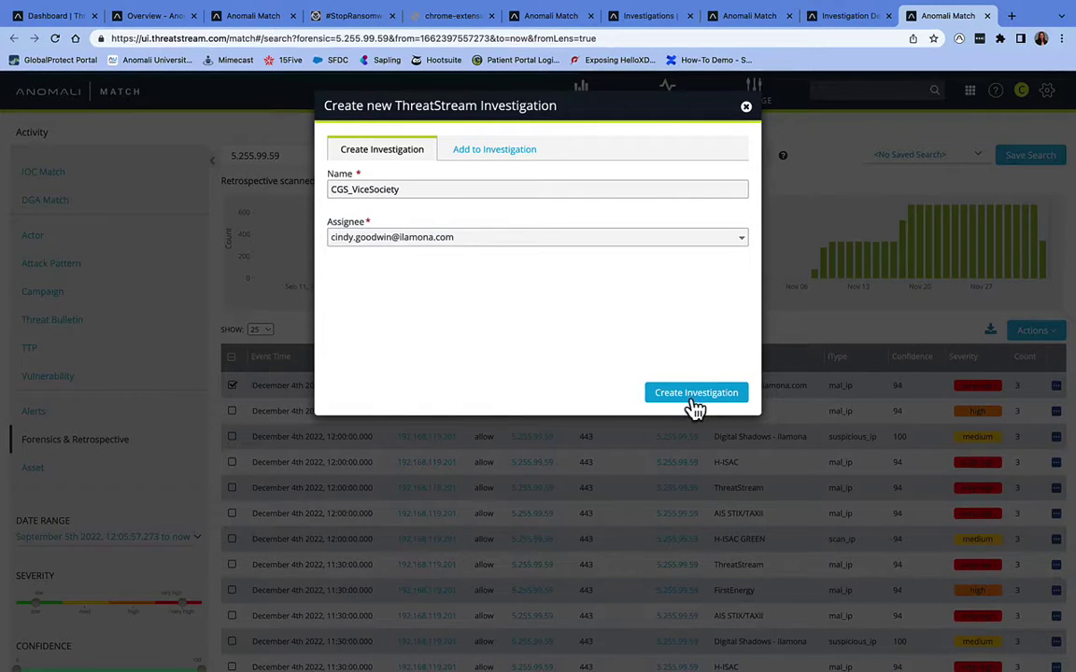
left_click(692, 392)
left_click(891, 182)
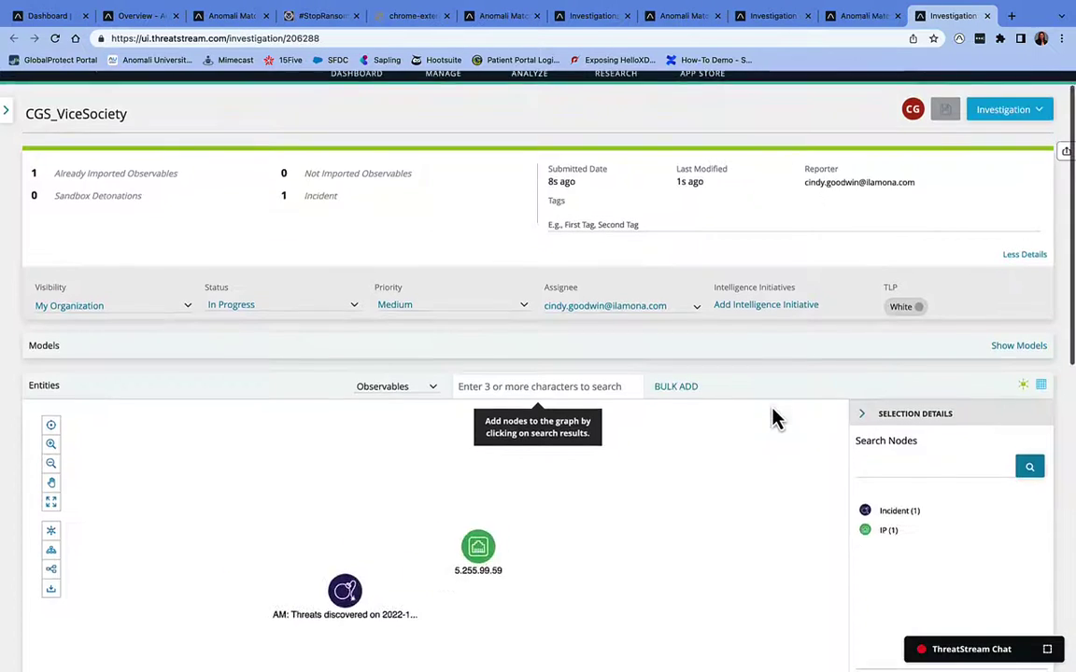
Add the Vice Society actor to the graph through the 5.255.99.59 node's associations, and delete the unlinked incident node
scroll(773, 416, "down", 2)
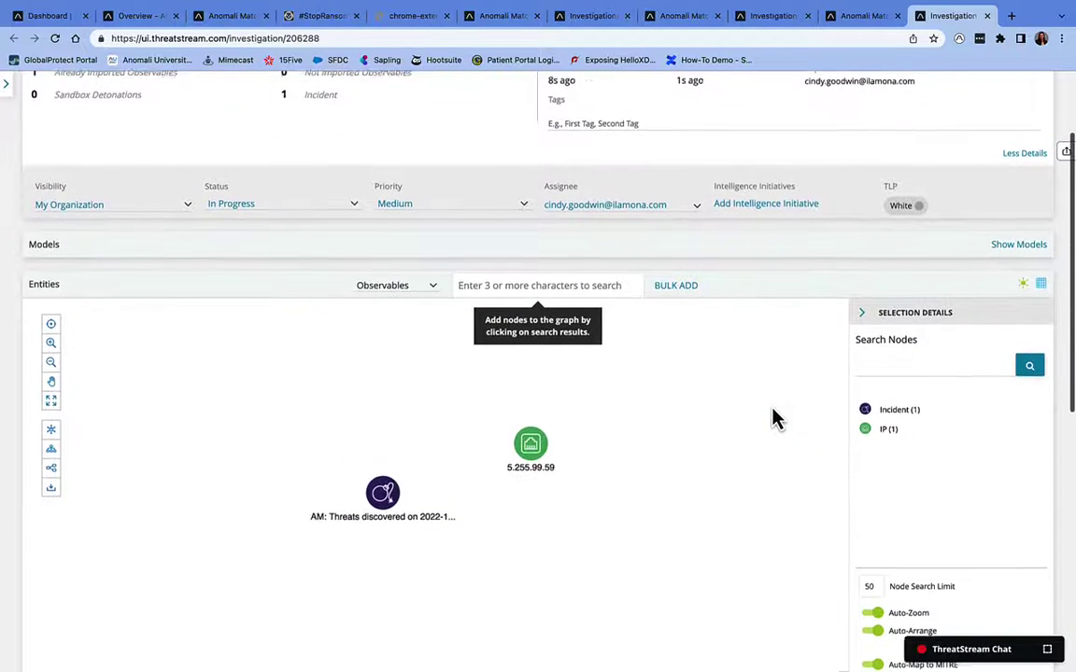
double_click(531, 445)
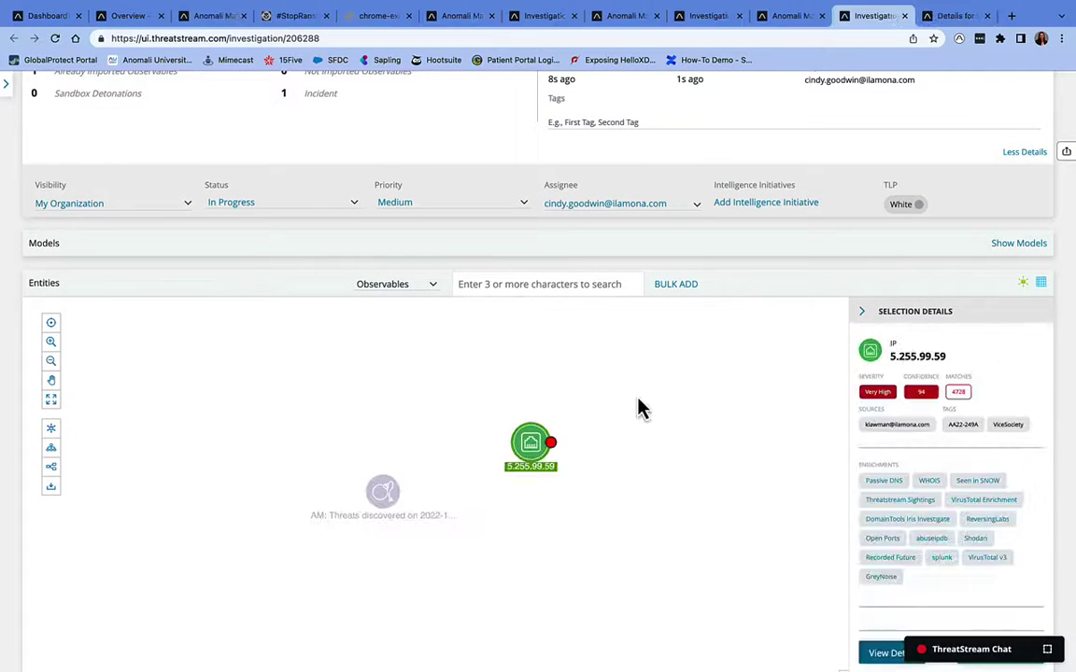
right_click(523, 441)
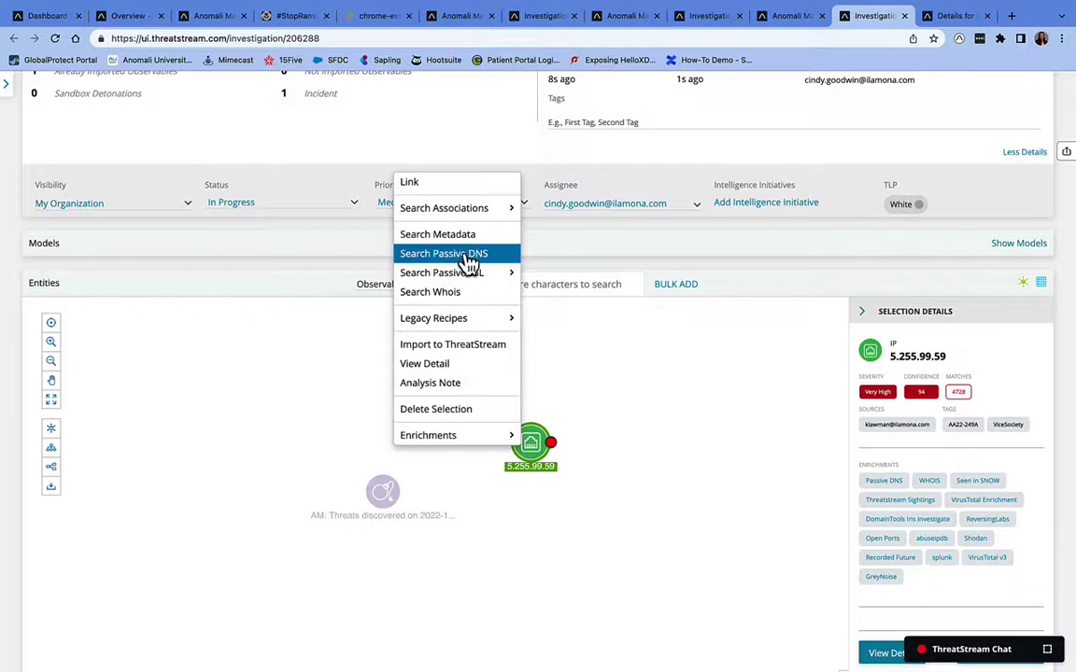
mouse_move(478, 217)
left_click(556, 195)
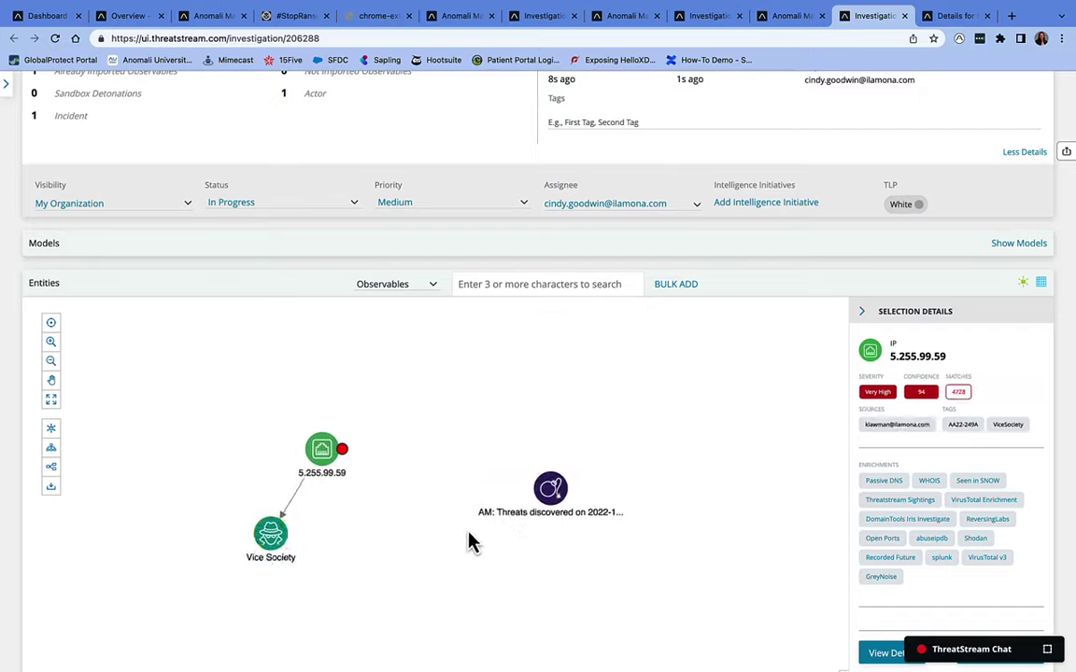
right_click(573, 486)
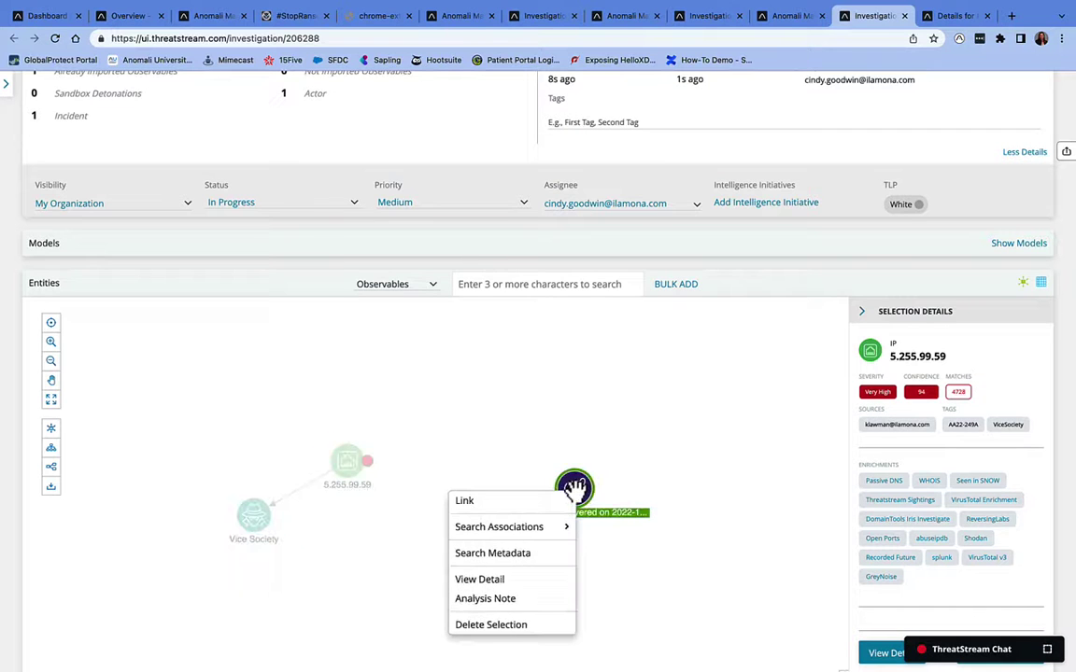
left_click(529, 626)
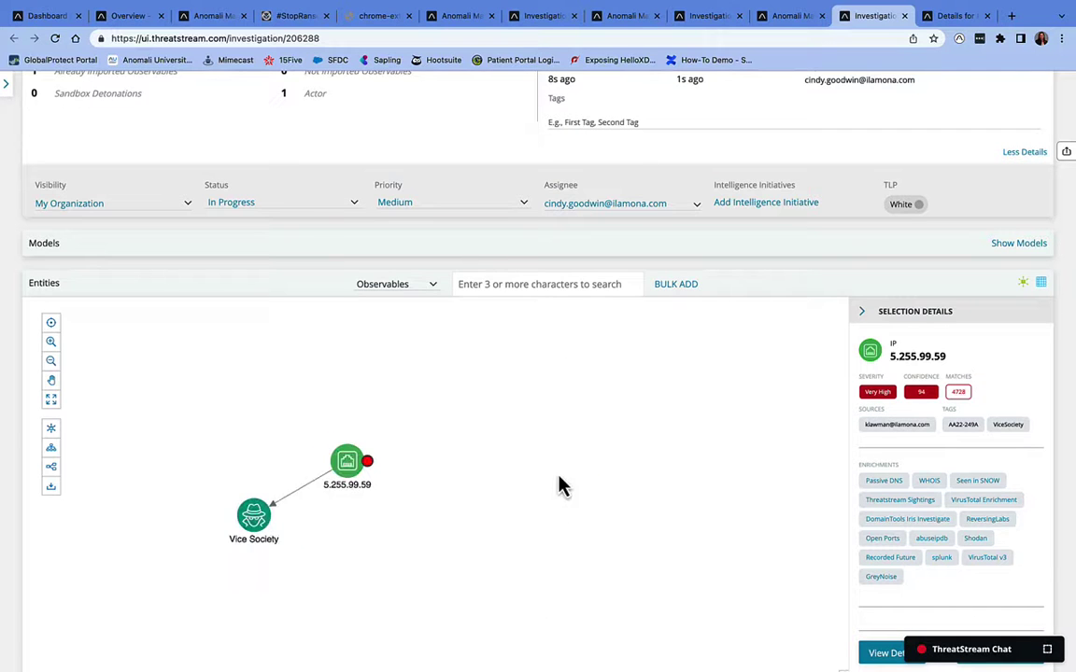
Expand the Vice Society actor in the graph with its associated observables
right_click(251, 519)
mouse_move(303, 565)
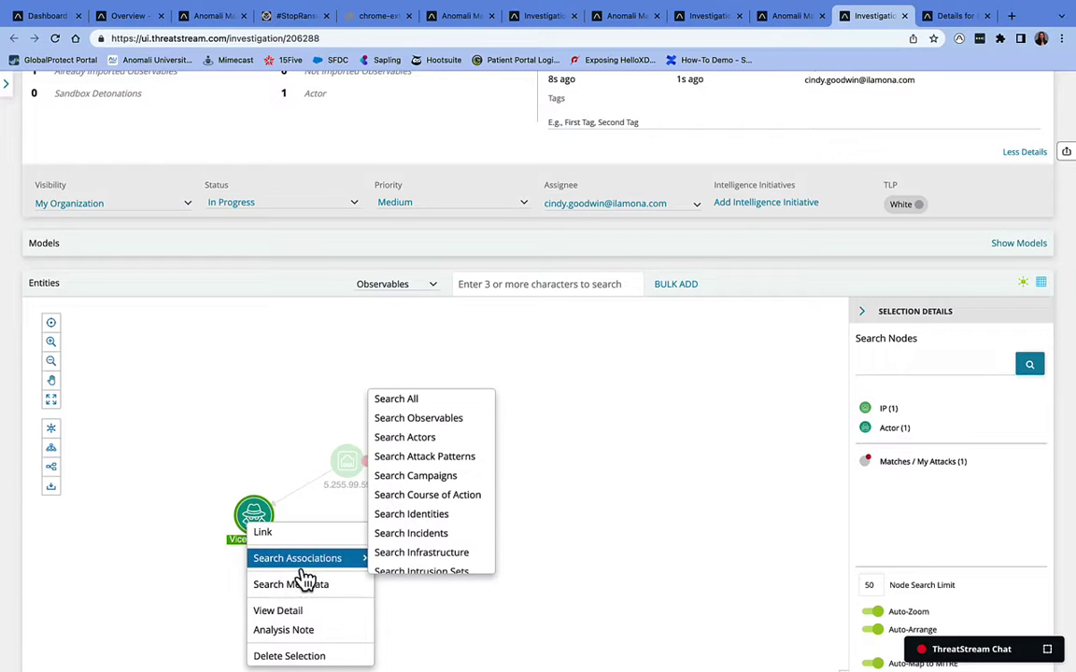
left_click(435, 417)
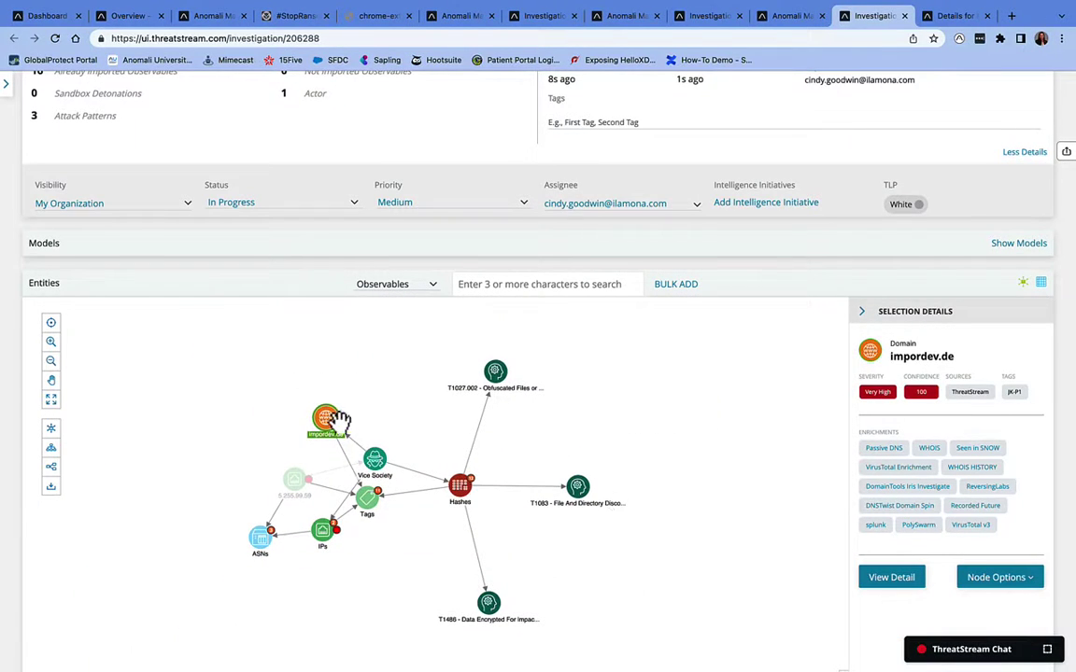
Examine the selection details of the T1027.002 attack pattern, the grouped IPs and the ASNs in the graph
left_click(497, 373)
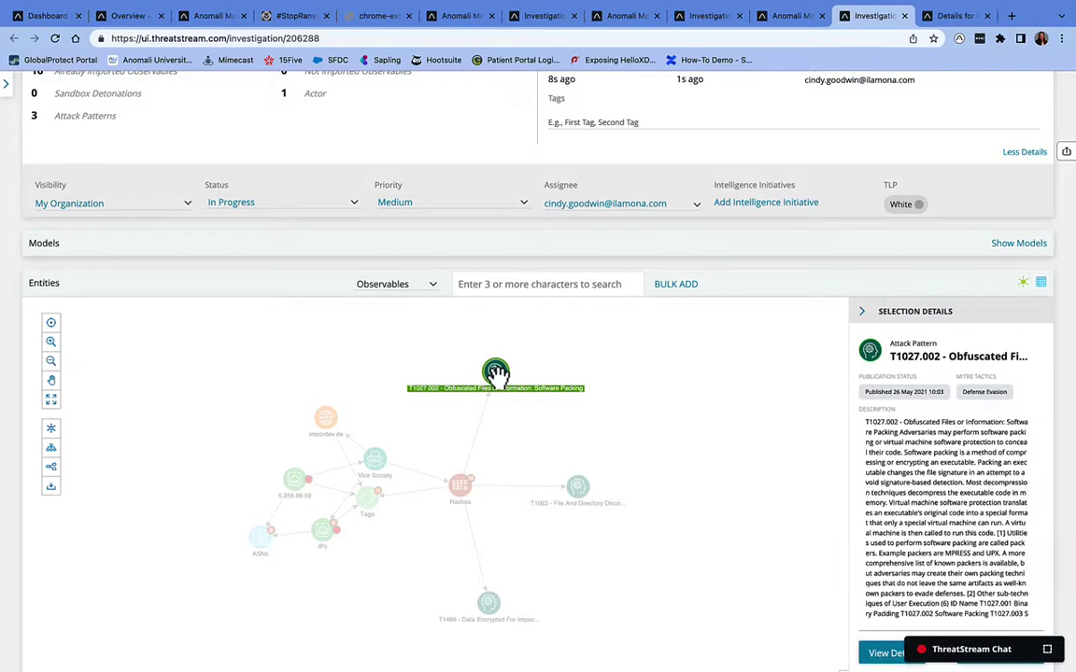
scroll(978, 537, "down", 2)
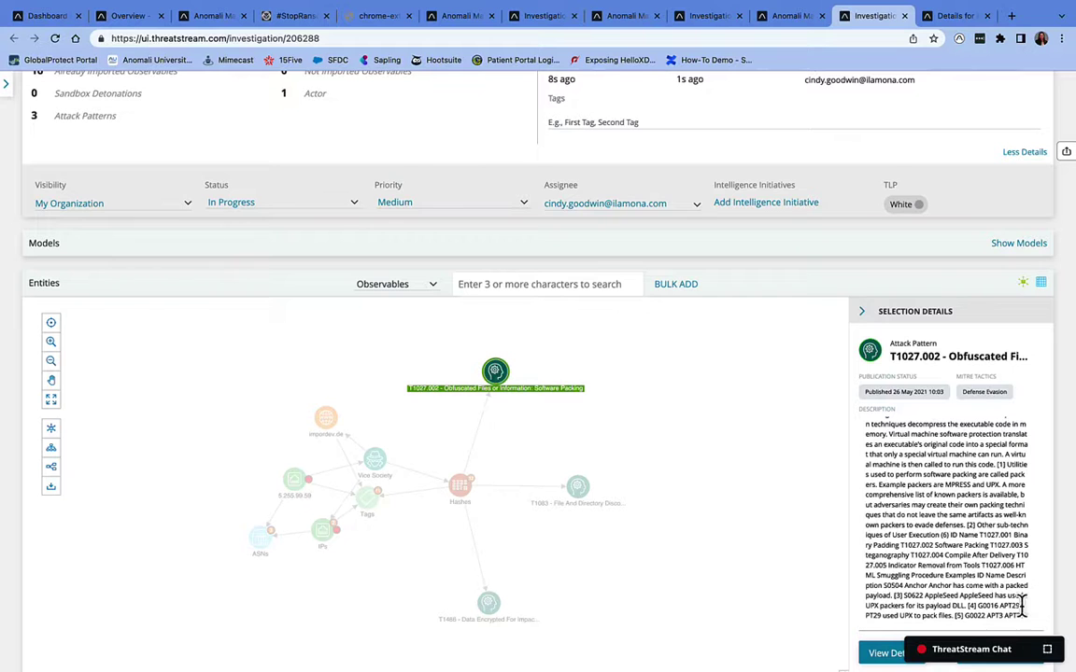
left_click(434, 487)
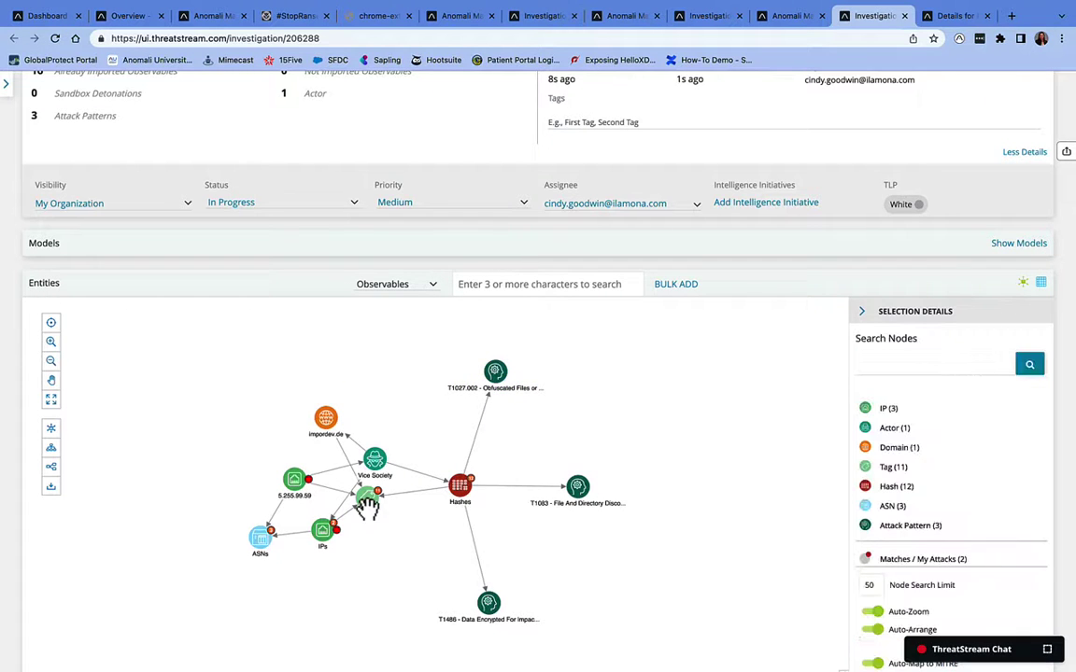
left_click(324, 534)
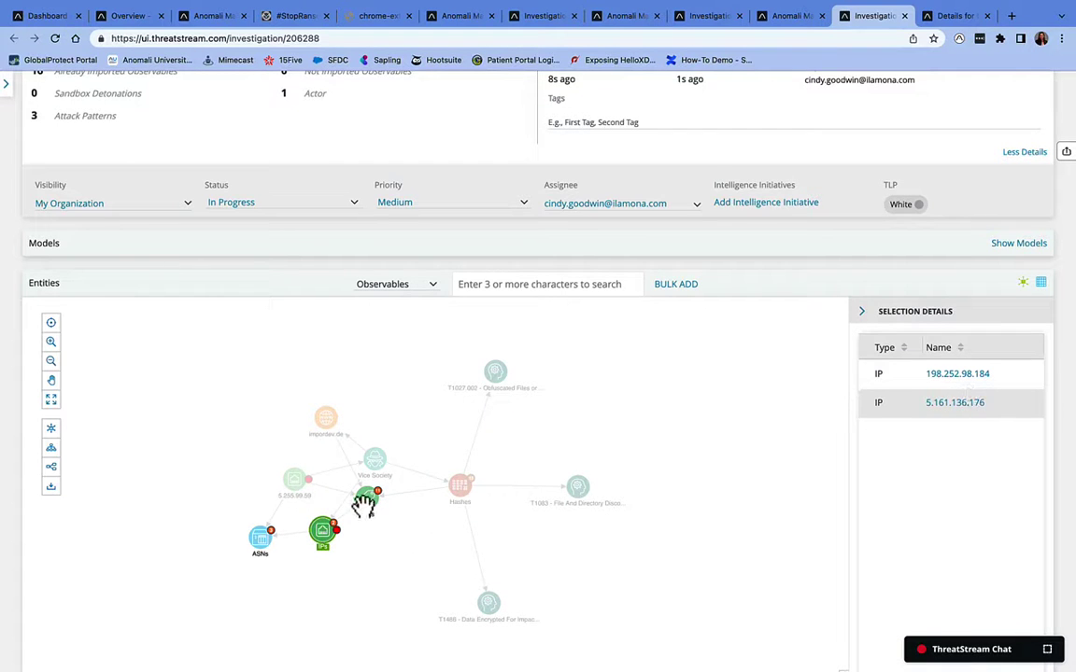
left_click(260, 535)
Expand the Vice Society actor in the graph with its associated vulnerabilities
scroll(318, 429, "down", 2)
right_click(374, 334)
mouse_move(489, 376)
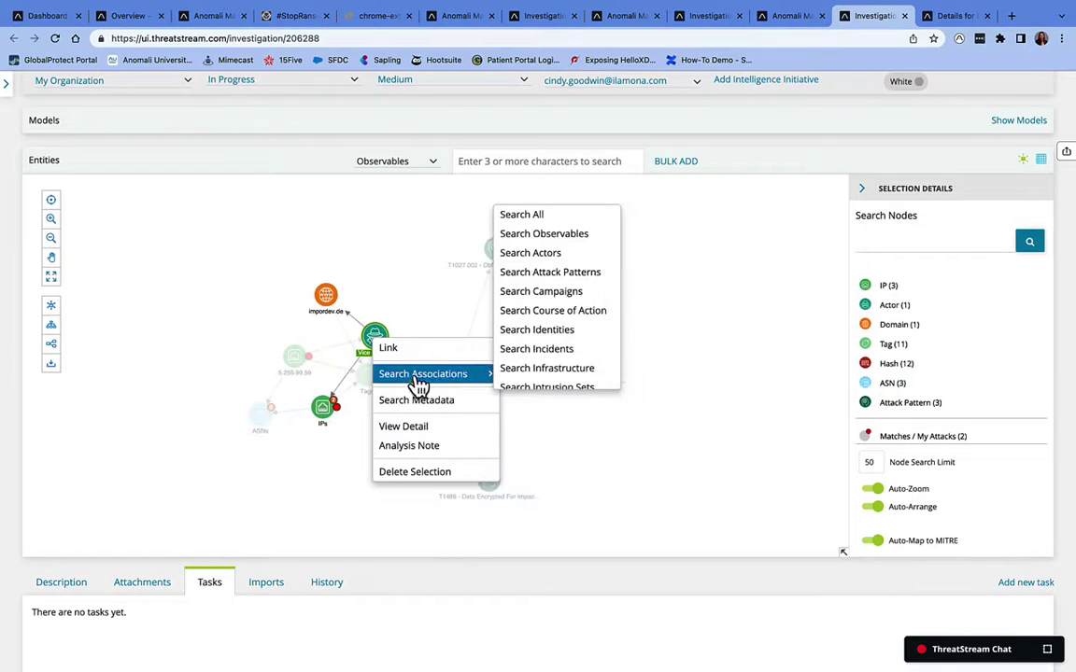
scroll(571, 375, "down", 3)
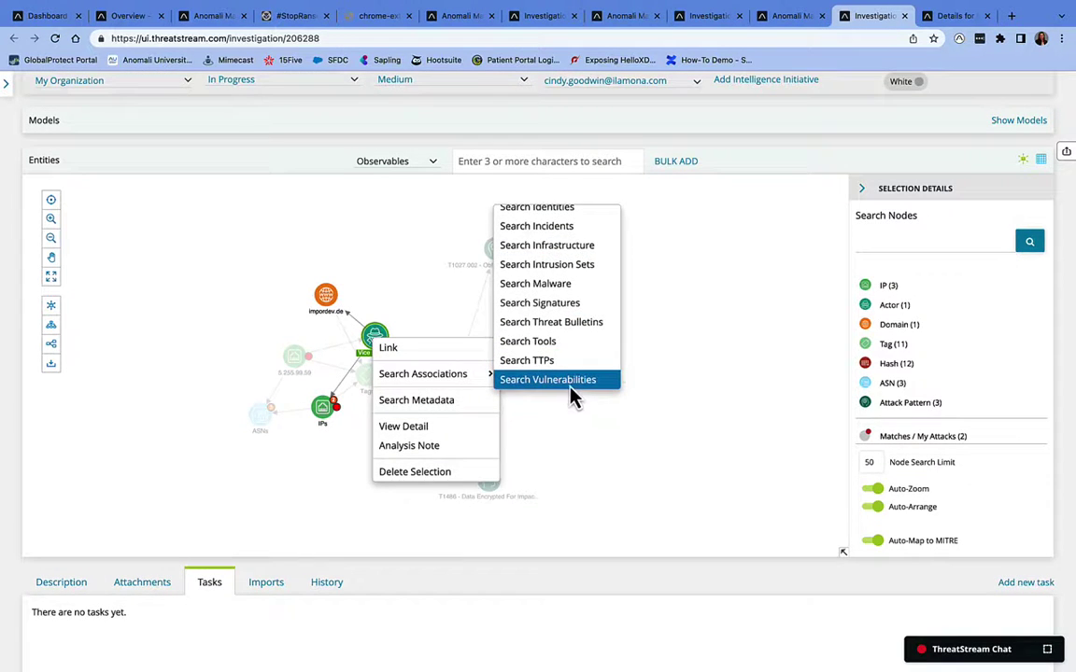
left_click(570, 382)
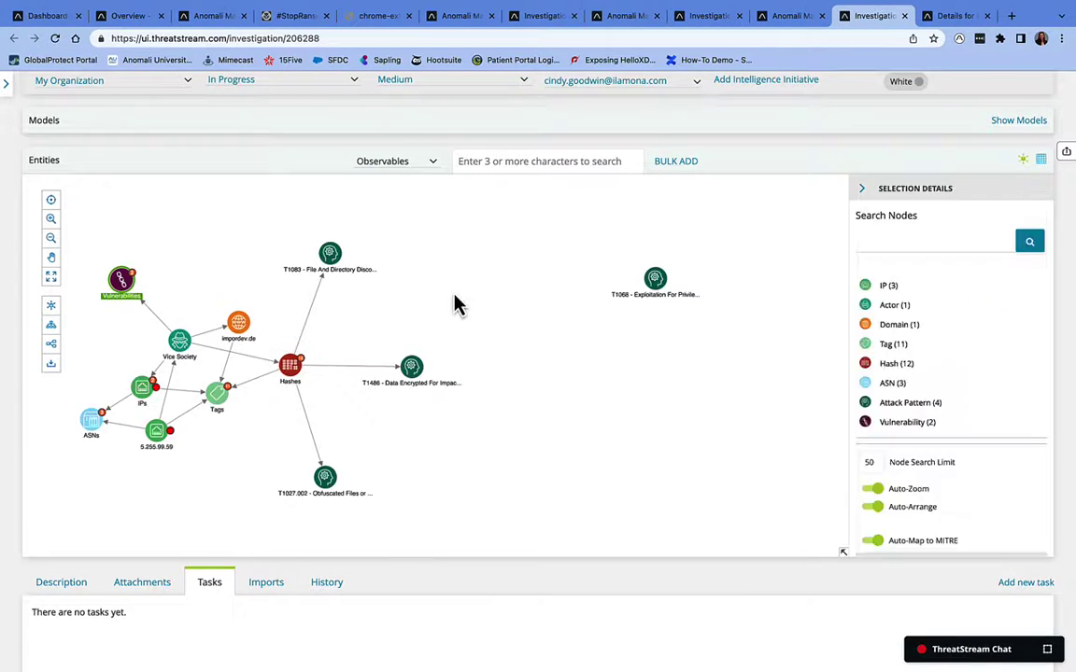
Review the expanded CGS_ViceSociety graph and open the investigation's available actions
scroll(619, 403, "down", 1)
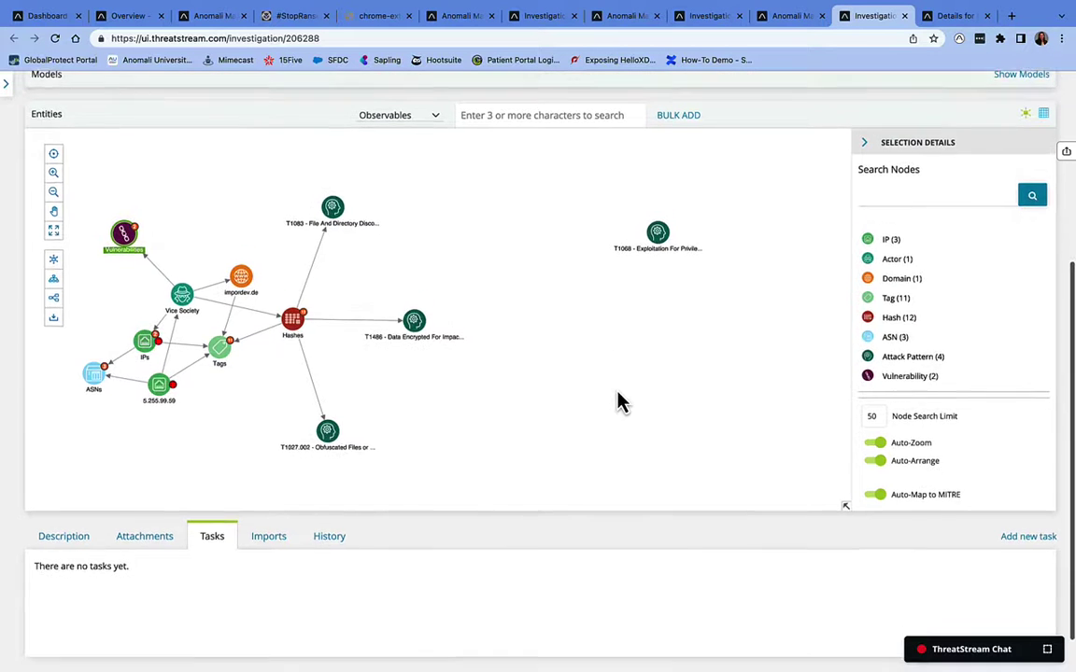
scroll(901, 421, "down", 1)
scroll(926, 441, "up", 5)
scroll(971, 277, "up", 1)
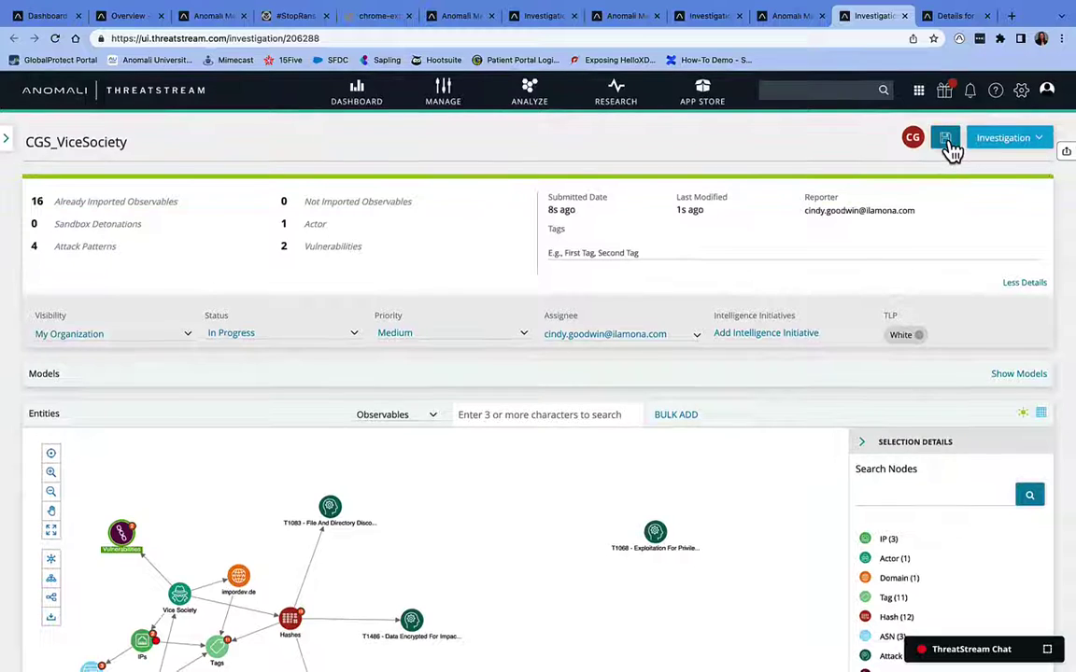
left_click(1039, 140)
left_click(1036, 160)
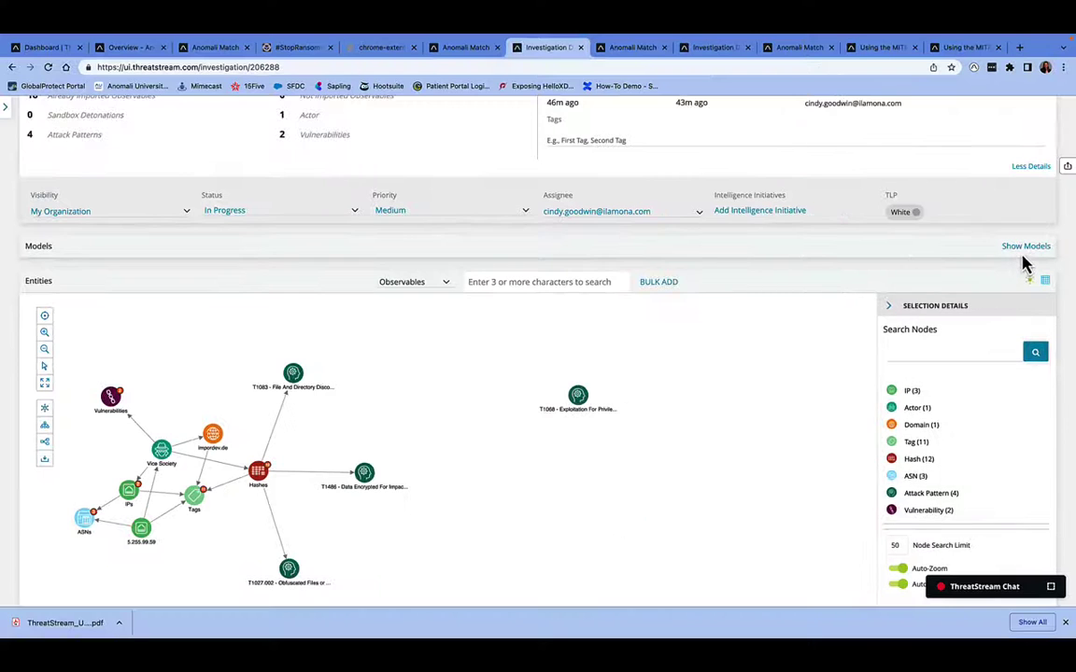
Show the investigation's models to view its MITRE ATT&CK technique mapping
left_click(1025, 249)
scroll(914, 417, "down", 1)
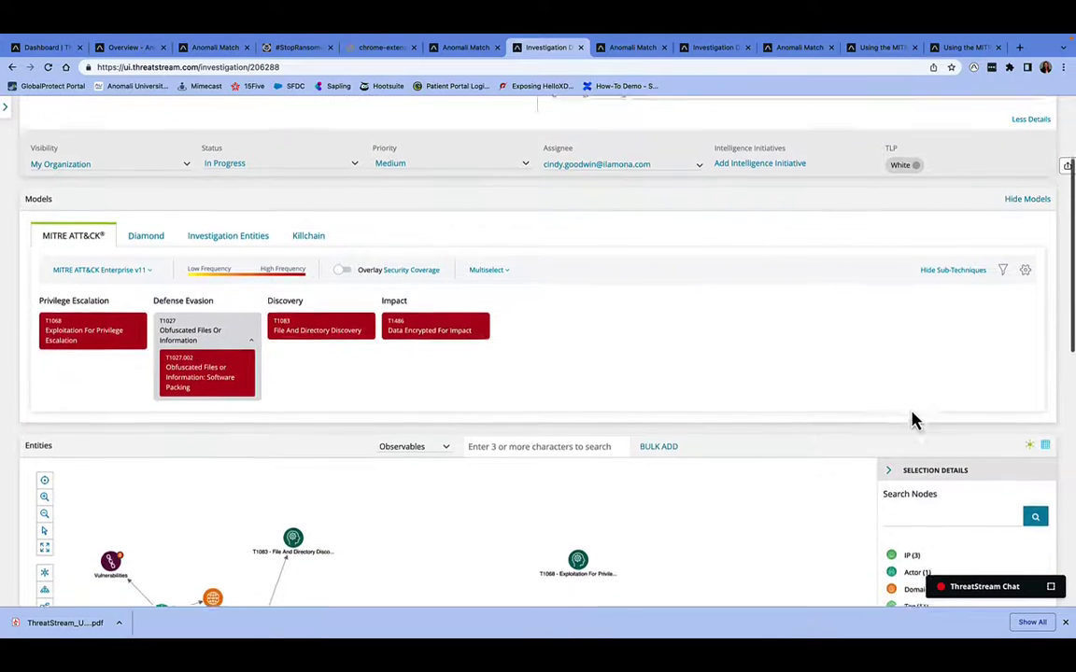